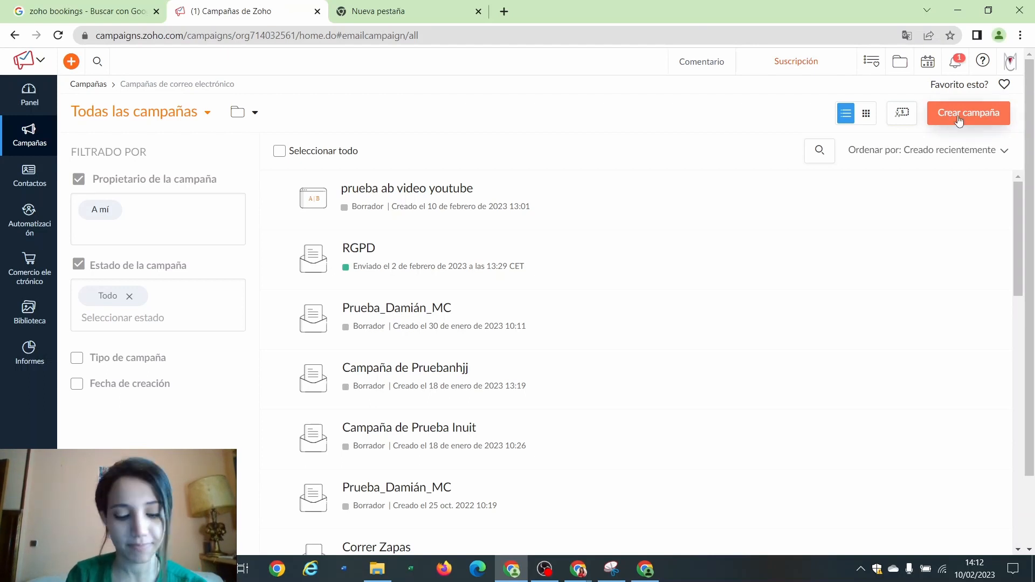
Step: Create a new email campaign of the Zoho survey (Encuesta Zoho) type as a regular campaign
{"action": "left_click", "coordinate": [958, 120]}
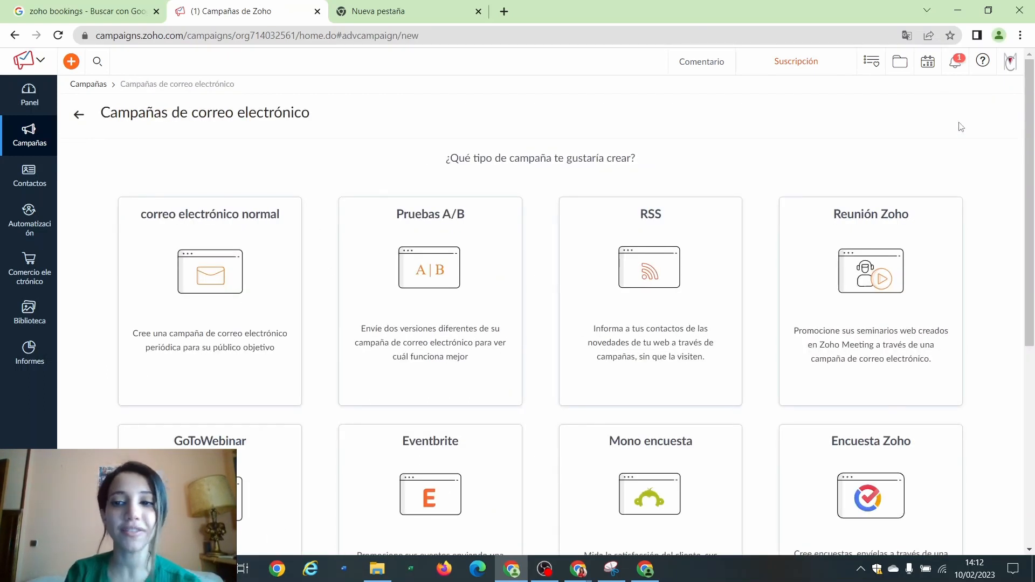
{"action": "mouse_move", "coordinate": [155, 361]}
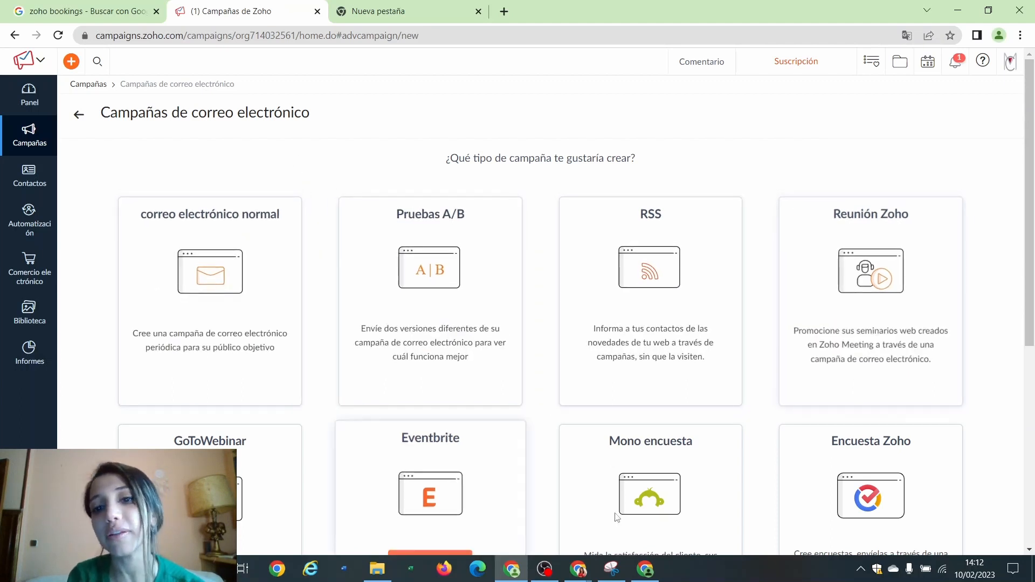
{"action": "left_click_drag", "start_coordinate": [1022, 264], "coordinate": [1023, 375]}
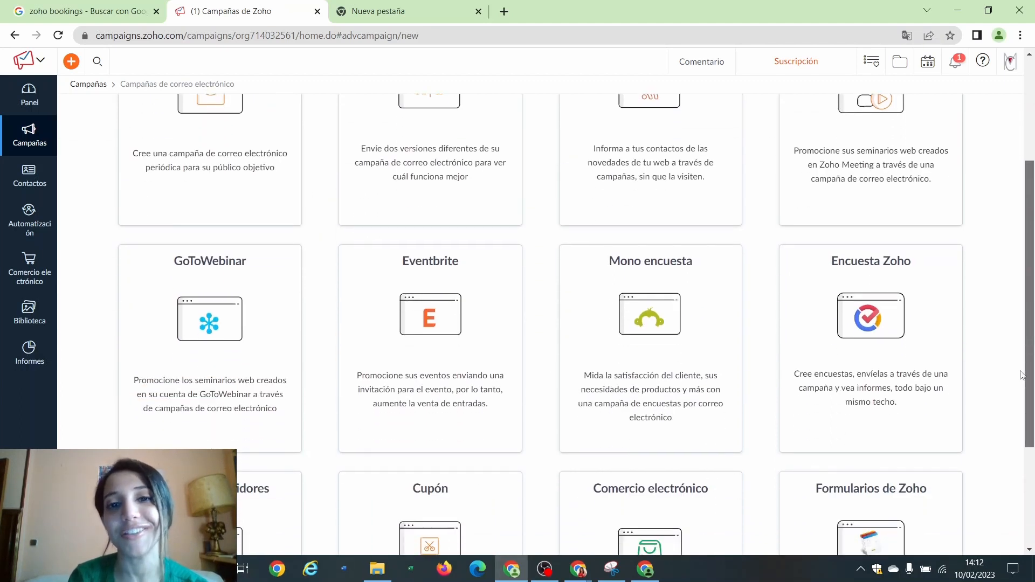
{"action": "mouse_move", "coordinate": [797, 298]}
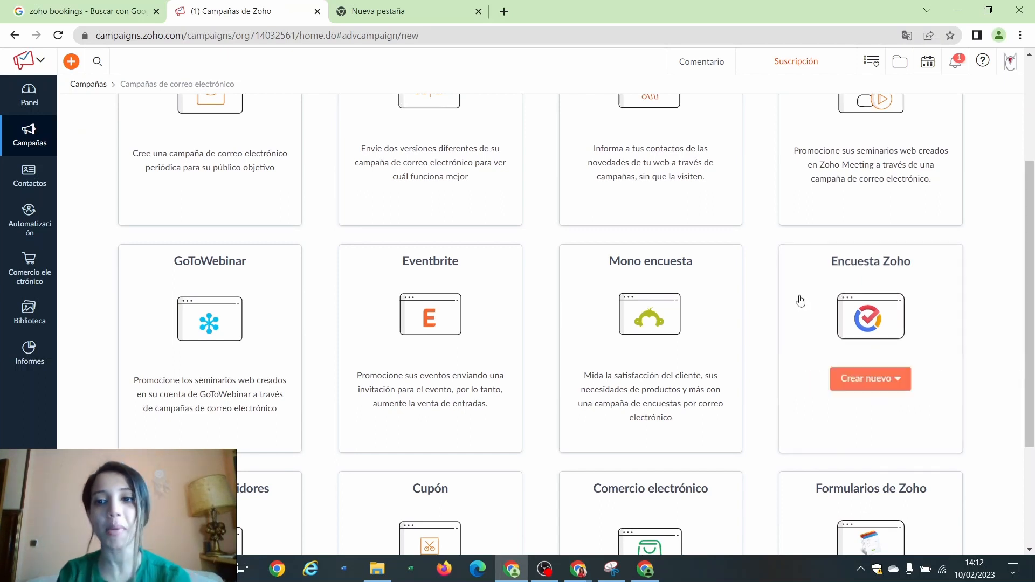
{"action": "left_click", "coordinate": [864, 375]}
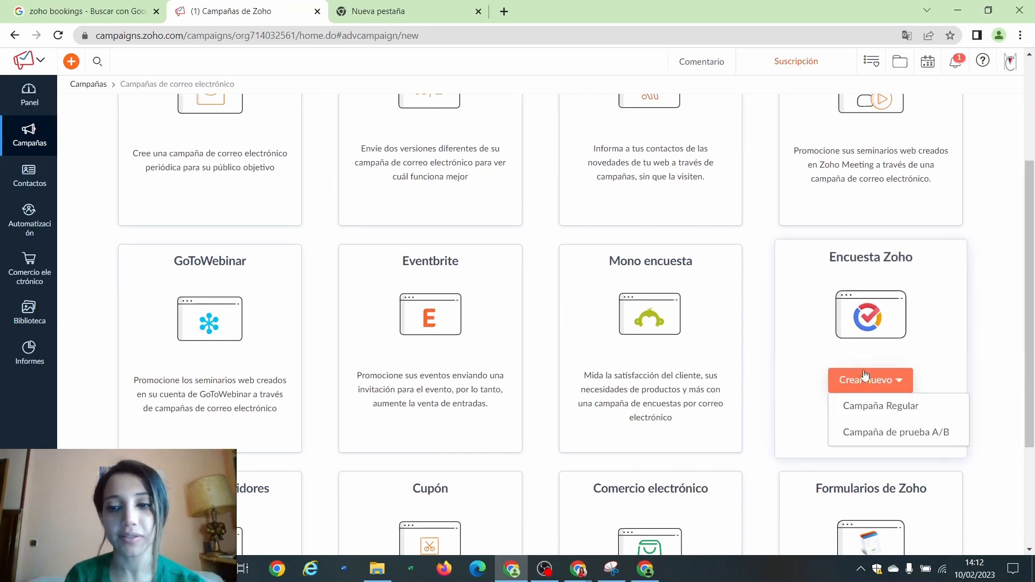
{"action": "left_click", "coordinate": [874, 410]}
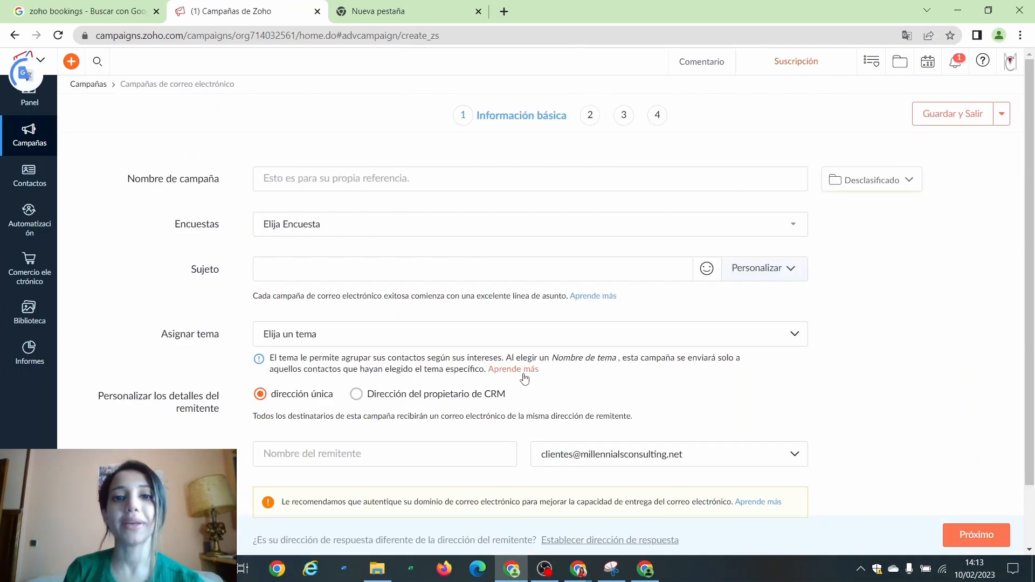
Step: Name the campaign "Video formación de youtube", correcting the missing accent in "formación"
{"action": "left_click", "coordinate": [289, 187]}
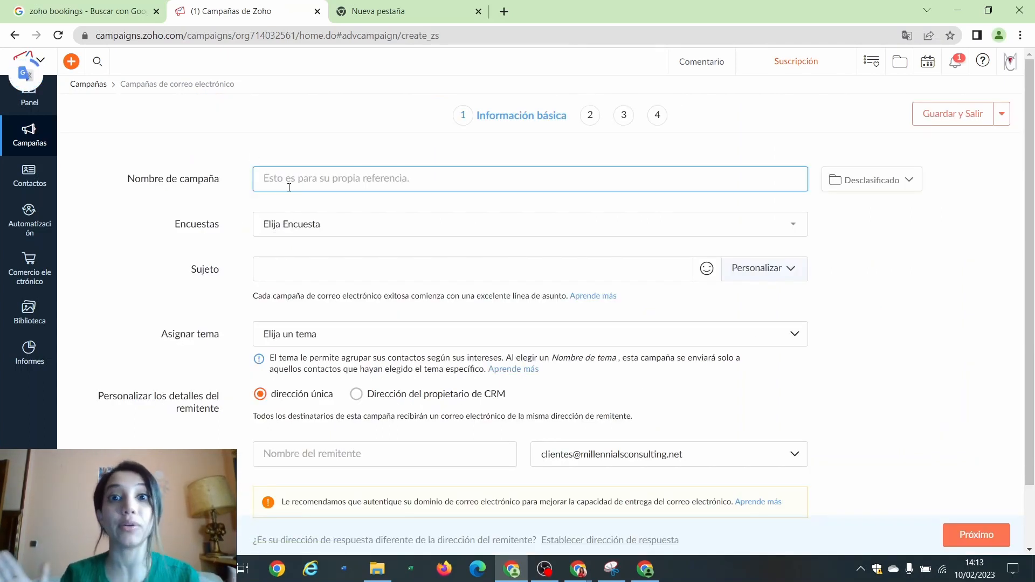
{"action": "type", "text": "Video"}
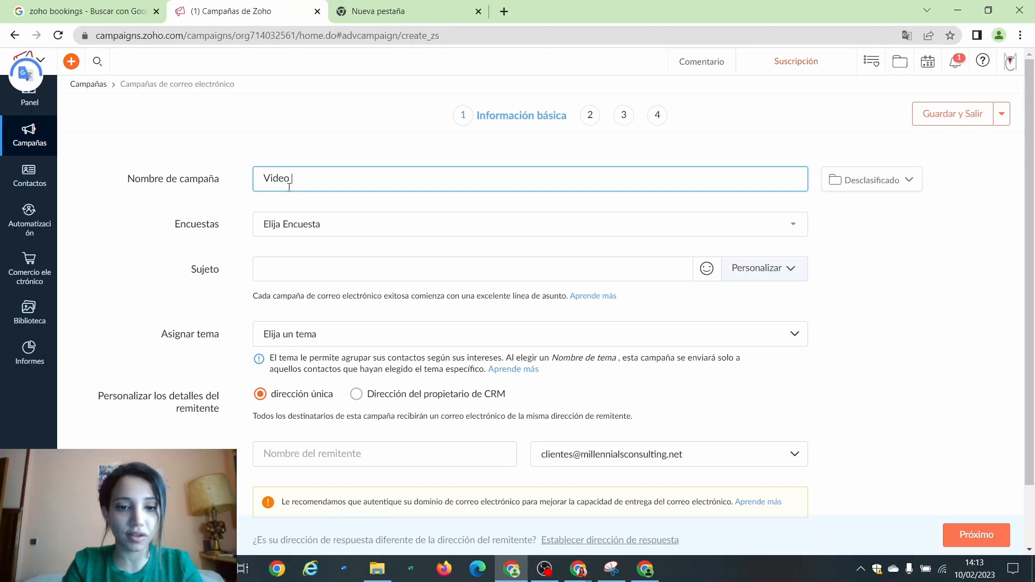
{"action": "type", "text": " formacion de "}
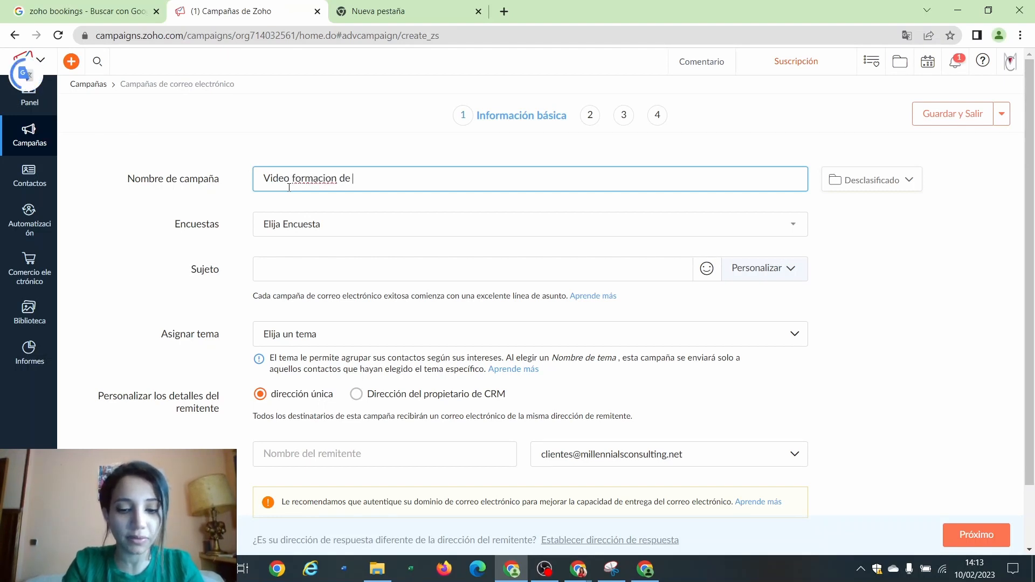
{"action": "type", "text": "uout"}
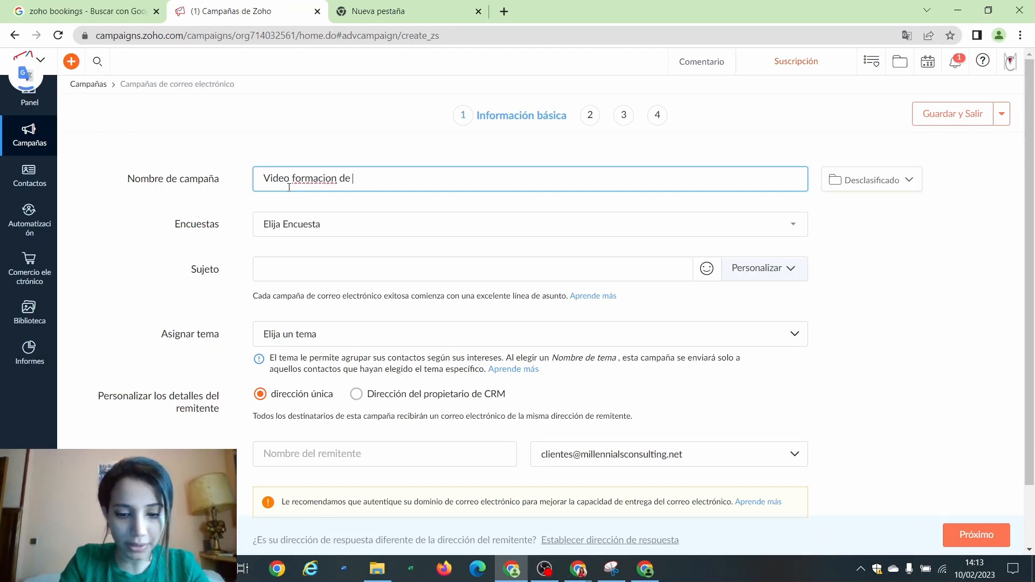
{"action": "type", "text": "ube"}
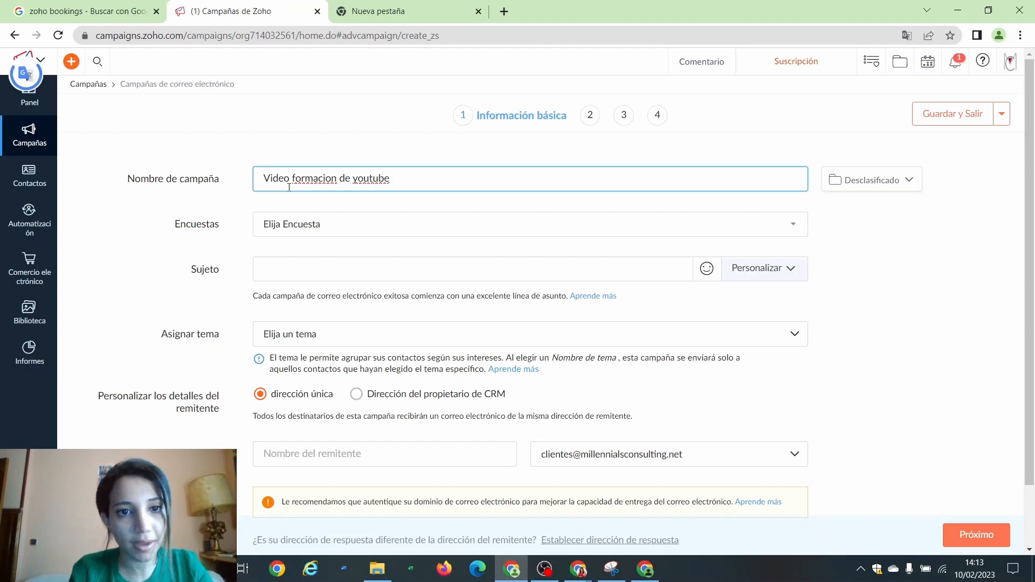
{"action": "right_click", "coordinate": [324, 178]}
{"action": "left_click", "coordinate": [328, 184]}
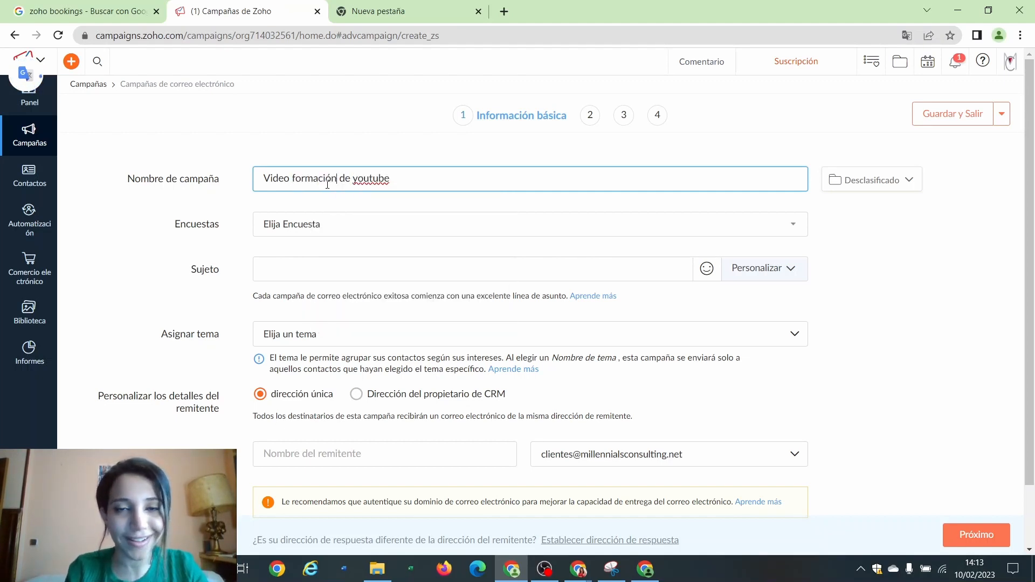
Step: Enter "te gustará esto" as the campaign's subject line
{"action": "left_click", "coordinate": [288, 227]}
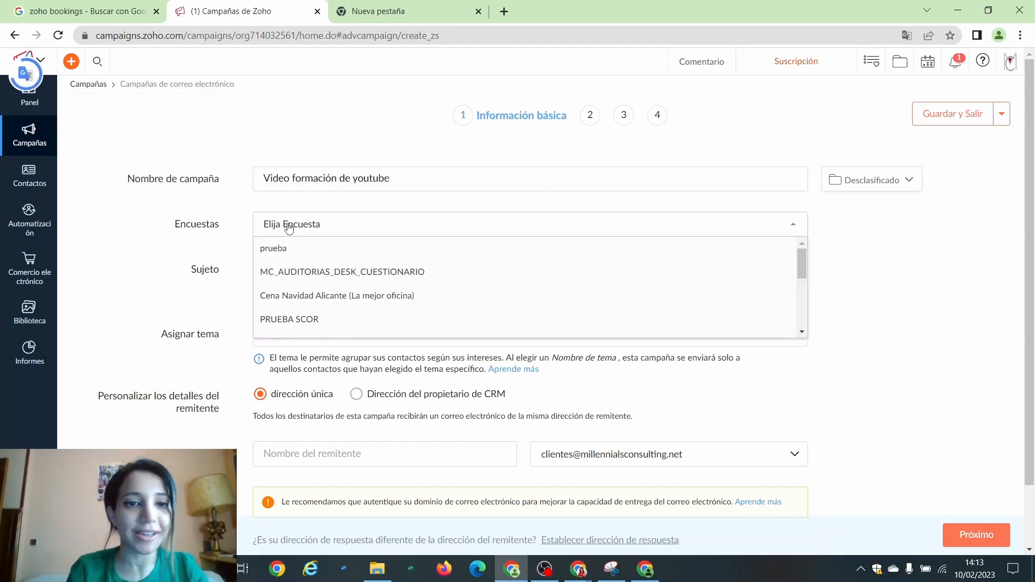
{"action": "left_click", "coordinate": [305, 277]}
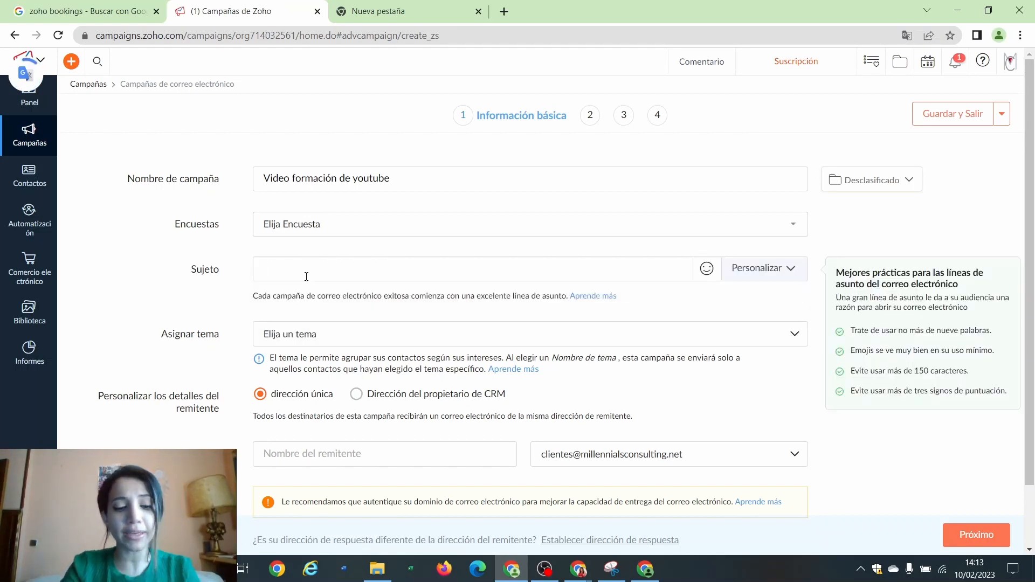
{"action": "type", "text": "mito"}
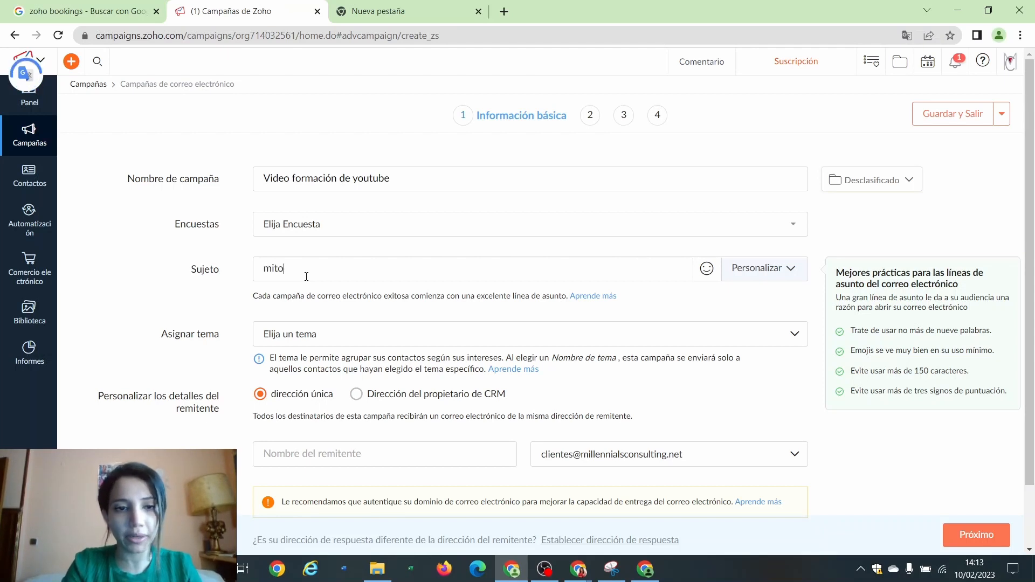
{"action": "key", "text": "BackSpace"}
{"action": "key", "text": "BackSpace"}
{"action": "type", "text": "mit"}
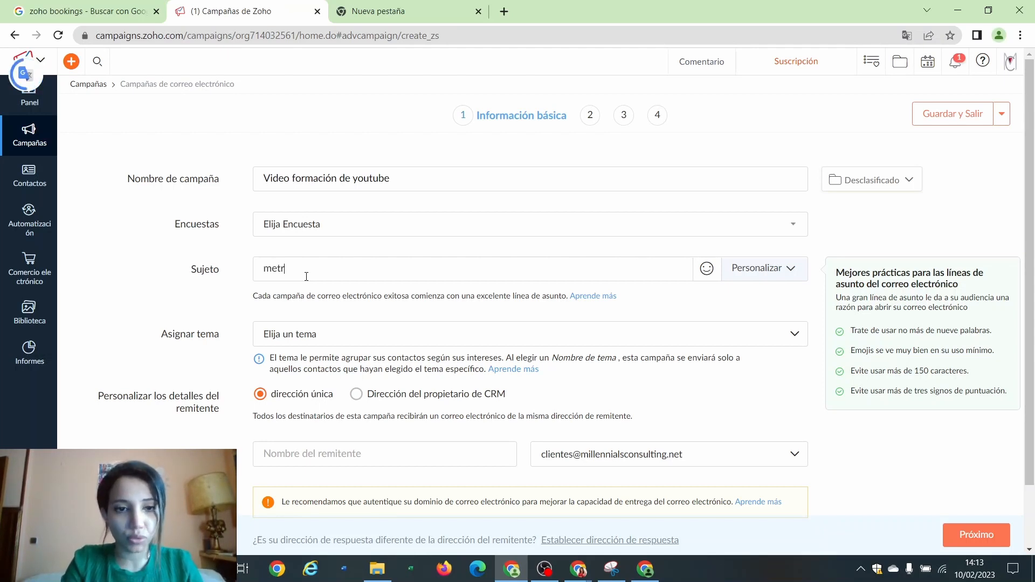
{"action": "key", "text": "BackSpace"}
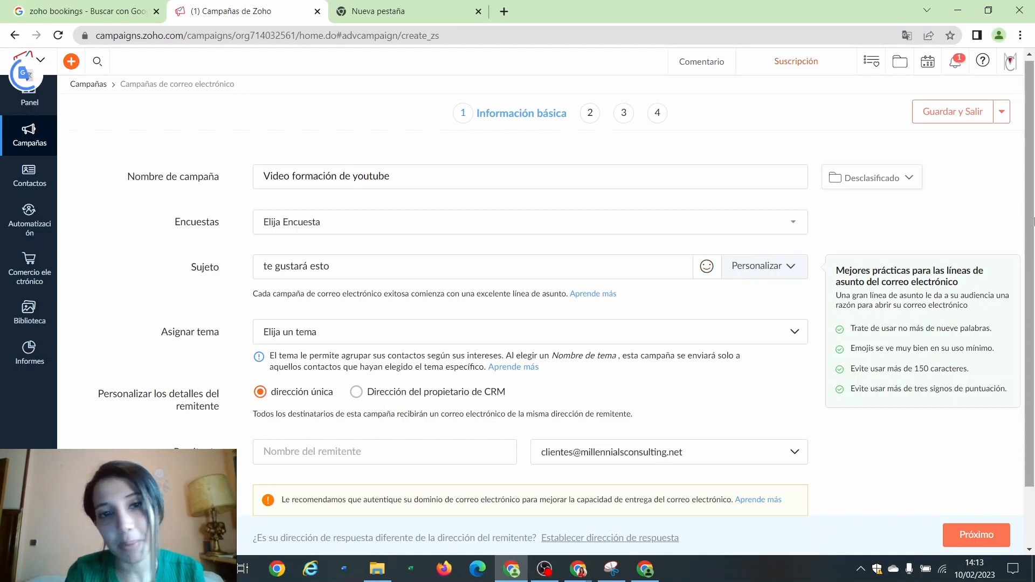
Step: Assign the topic "formaciones" to the campaign
{"action": "scroll", "coordinate": [1029, 289], "scroll_direction": "down", "scroll_amount": 1}
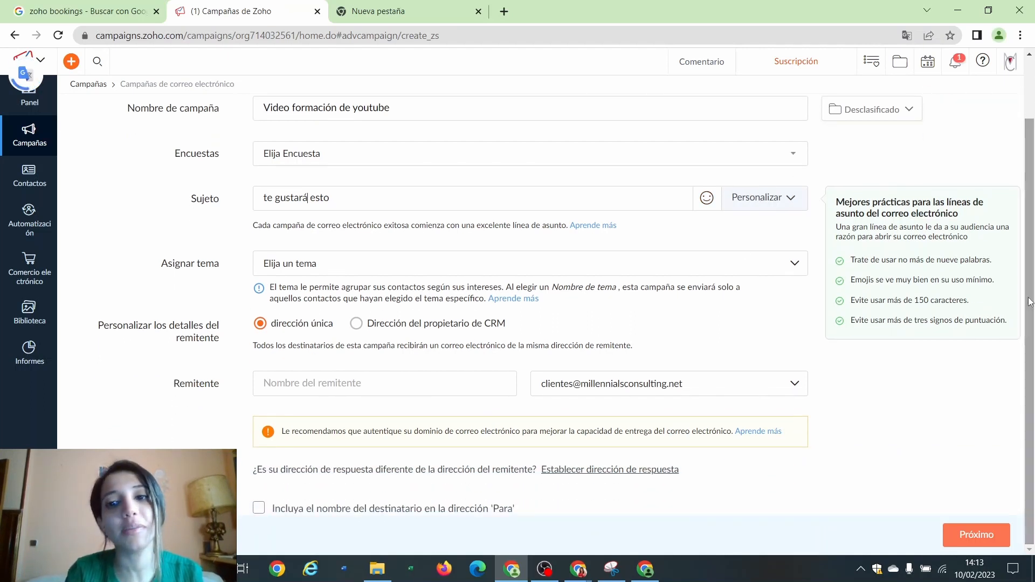
{"action": "left_click", "coordinate": [527, 263]}
{"action": "left_click", "coordinate": [446, 311]}
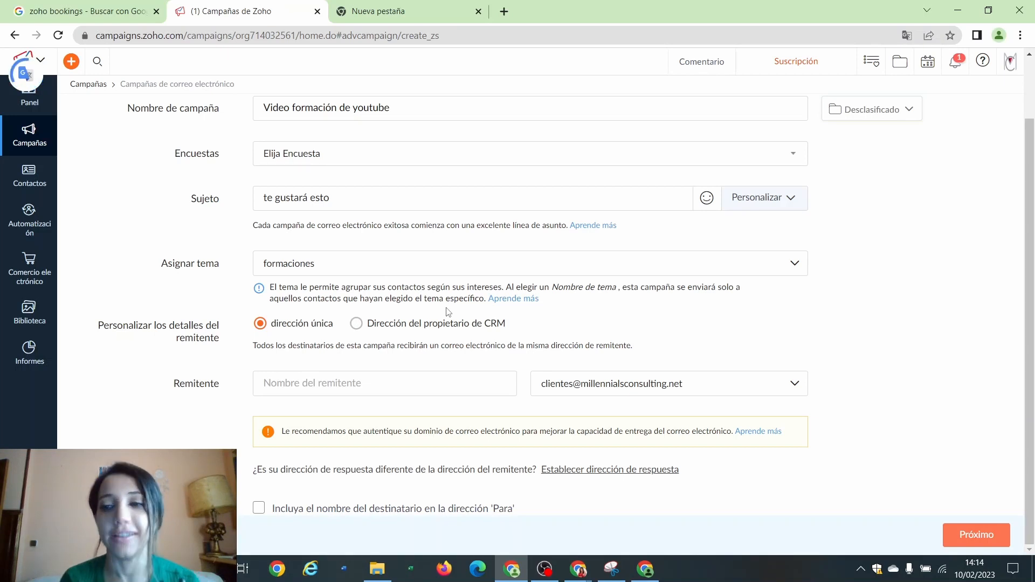
Step: Set the campaign's sender name to "Millennials Consulting"
{"action": "left_click", "coordinate": [357, 379]}
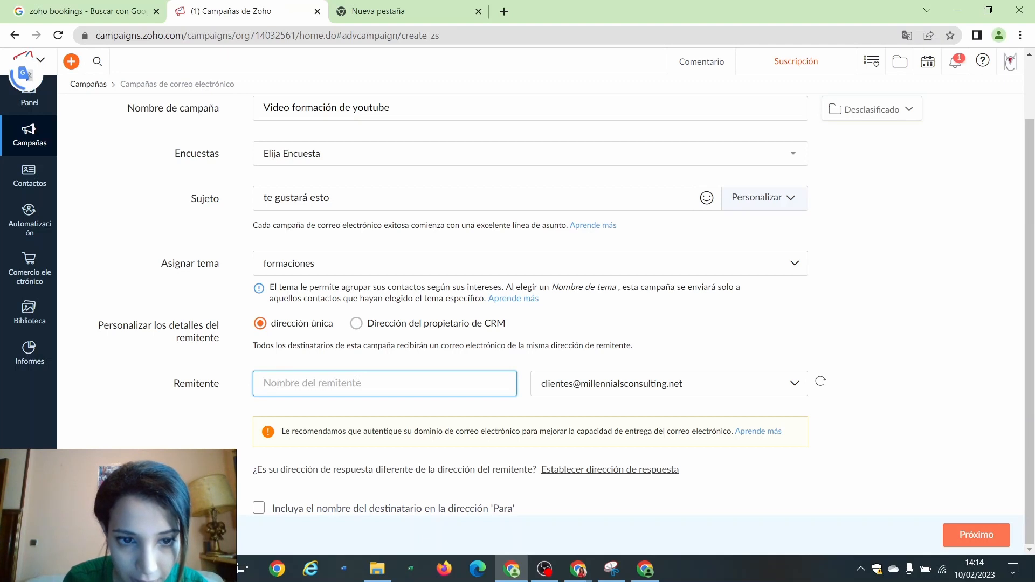
{"action": "type", "text": "Milleni"}
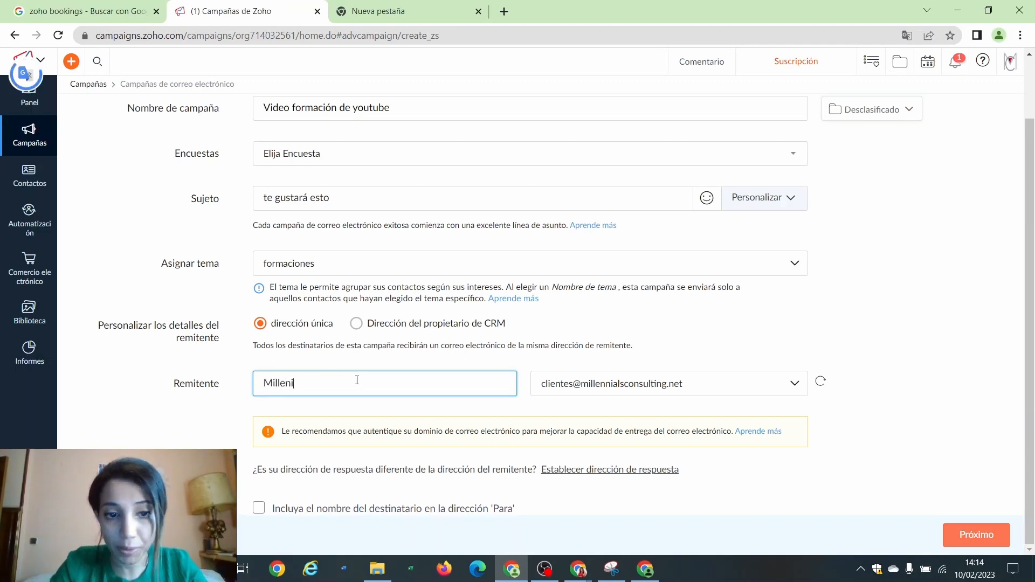
{"action": "type", "text": "als Con"}
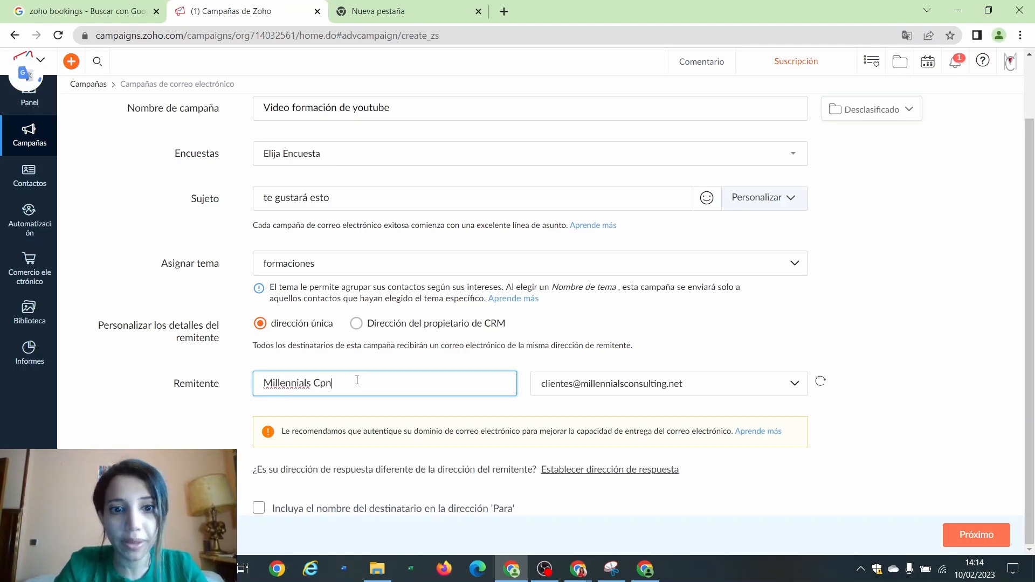
{"action": "key", "text": "BackSpace"}
{"action": "key", "text": "BackSpace"}
{"action": "type", "text": "onsul"}
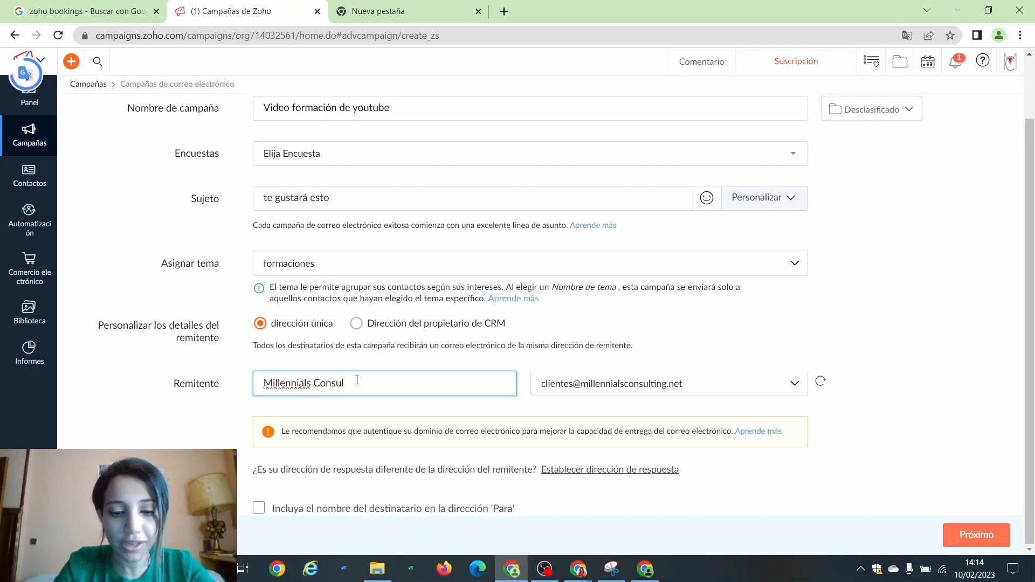
{"action": "type", "text": "ting"}
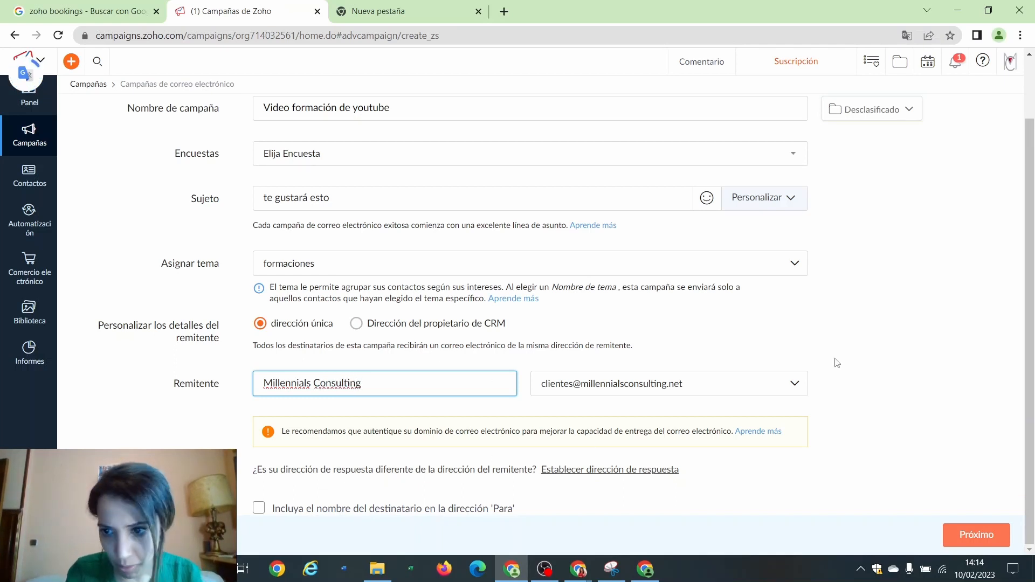
Step: Choose MC_AUDITORIAS_DESK_CUESTIONARIO as the survey for the campaign
{"action": "left_click", "coordinate": [952, 541]}
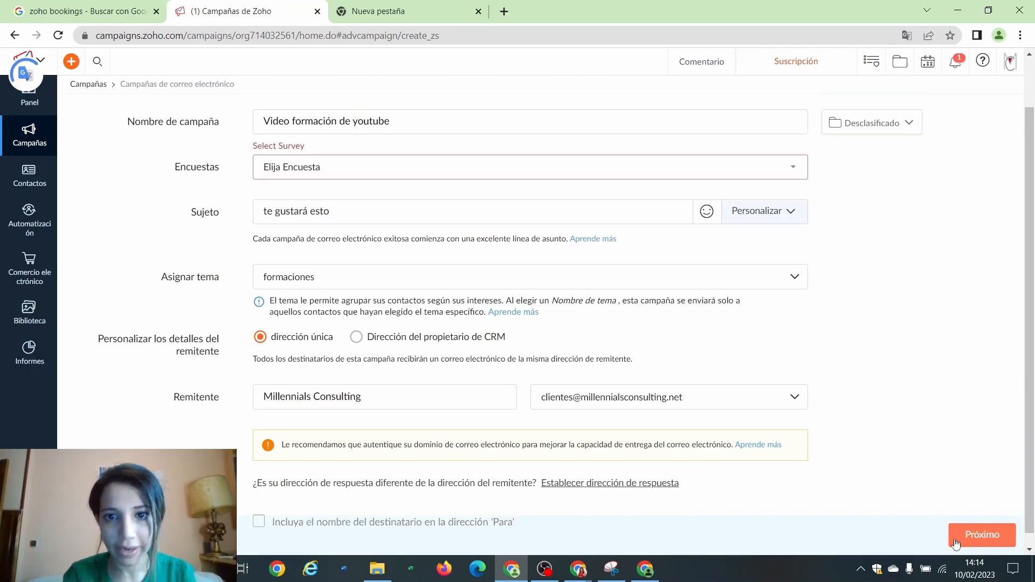
{"action": "left_click", "coordinate": [431, 233]}
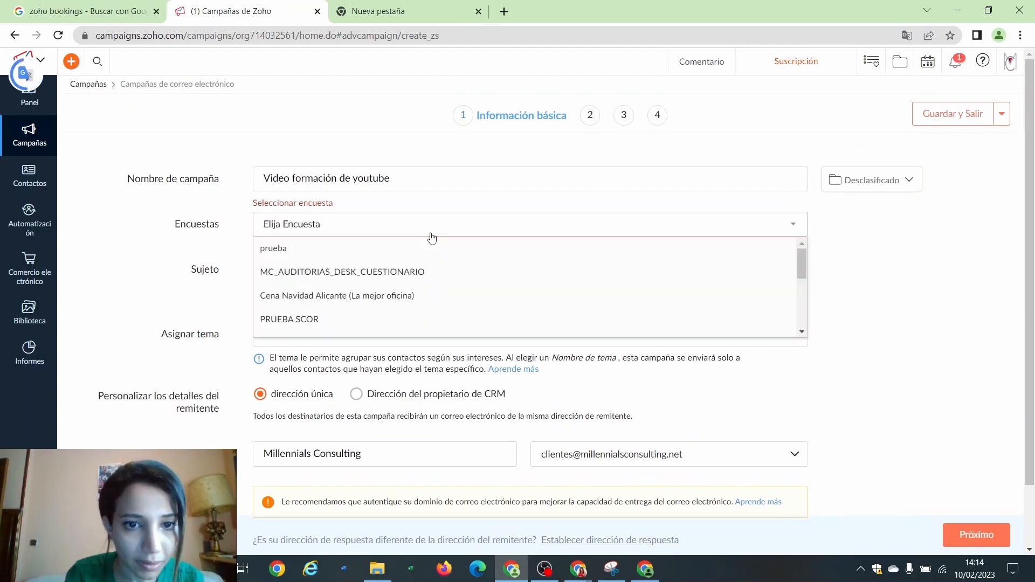
{"action": "left_click", "coordinate": [432, 233]}
{"action": "left_click", "coordinate": [393, 224]}
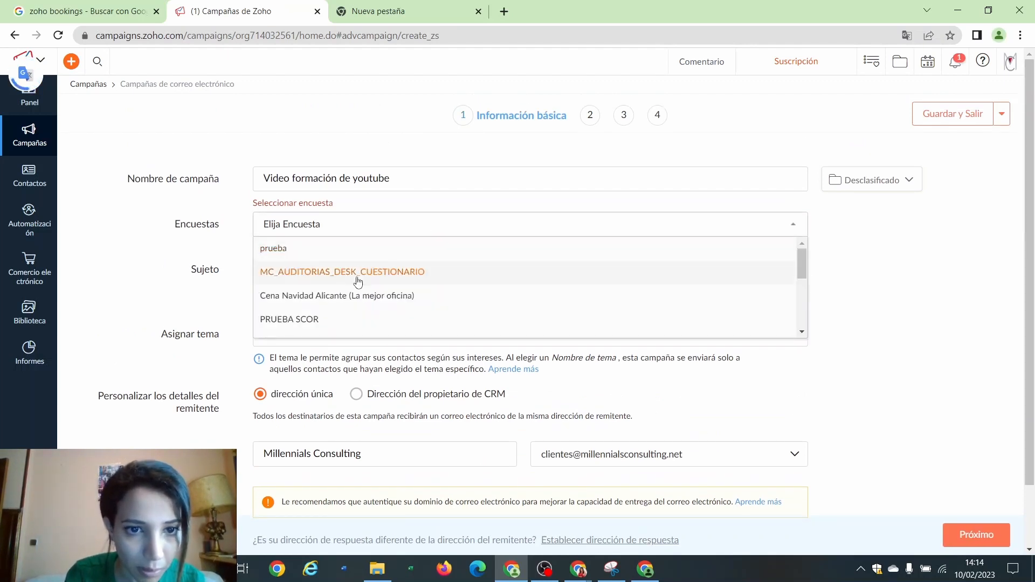
{"action": "left_click", "coordinate": [358, 272]}
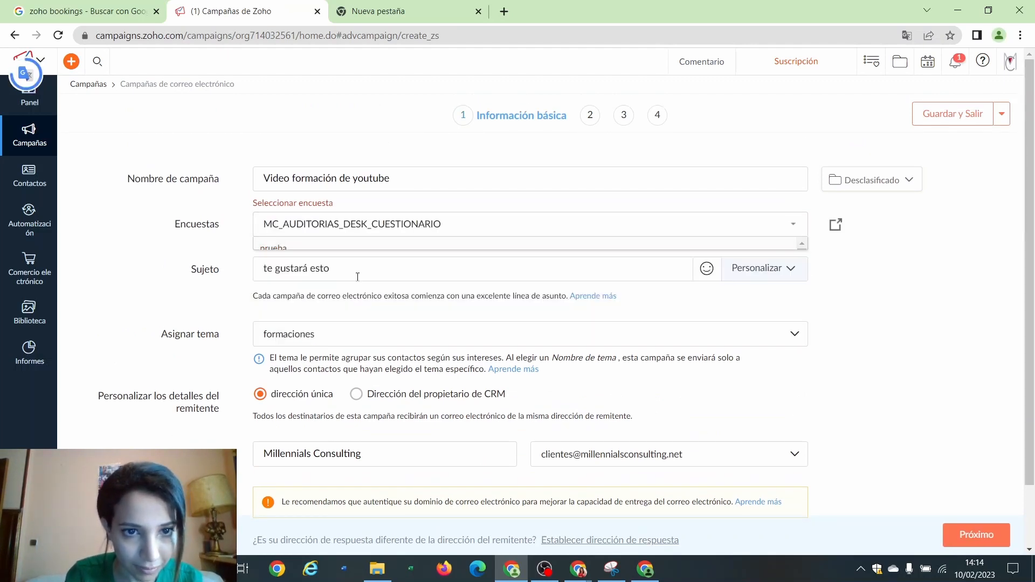
Step: Proceed to the campaign content and load the saved template "Prueba Uni .h"
{"action": "left_click", "coordinate": [970, 543]}
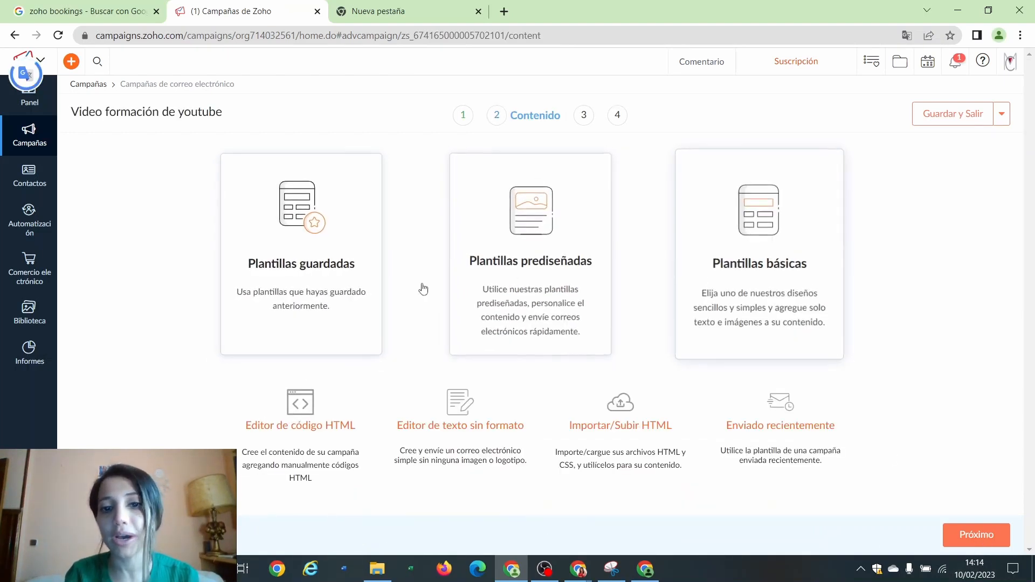
{"action": "left_click", "coordinate": [306, 337]}
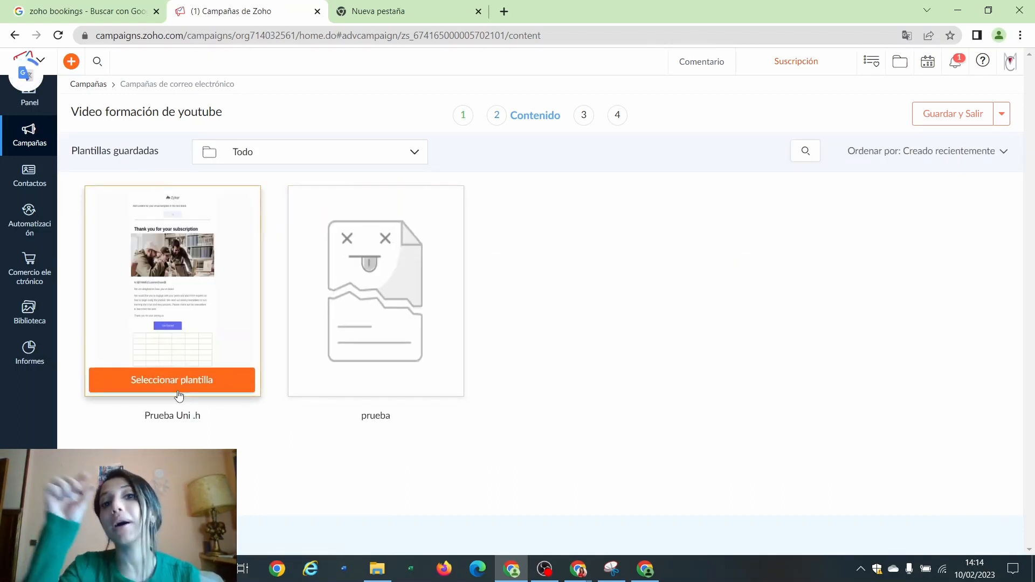
{"action": "left_click", "coordinate": [179, 393]}
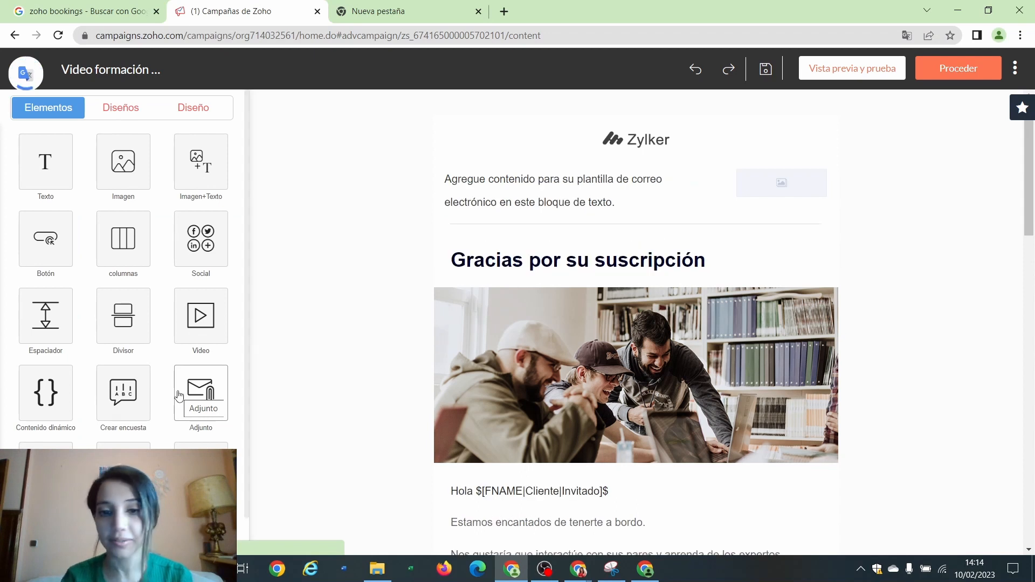
Step: Link the "Empezar" button to the Survey Name merge tag $[ZS:SURVEYNAME]$, opening in a new window, and save the button properties
{"action": "left_click_drag", "start_coordinate": [1033, 218], "coordinate": [1014, 322]}
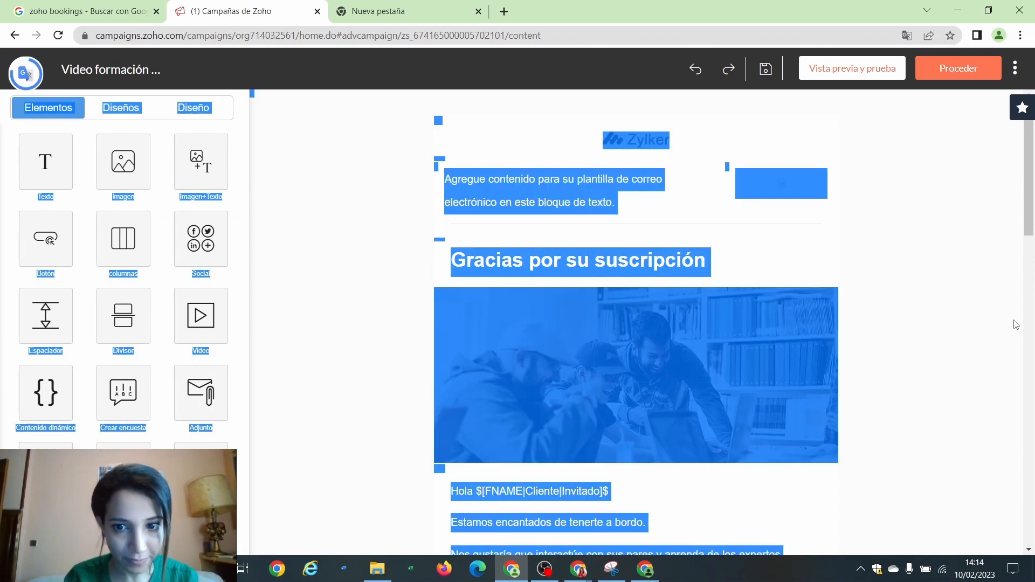
{"action": "left_click", "coordinate": [958, 287]}
{"action": "left_click_drag", "start_coordinate": [1034, 215], "coordinate": [1031, 312]}
{"action": "left_click", "coordinate": [972, 301]}
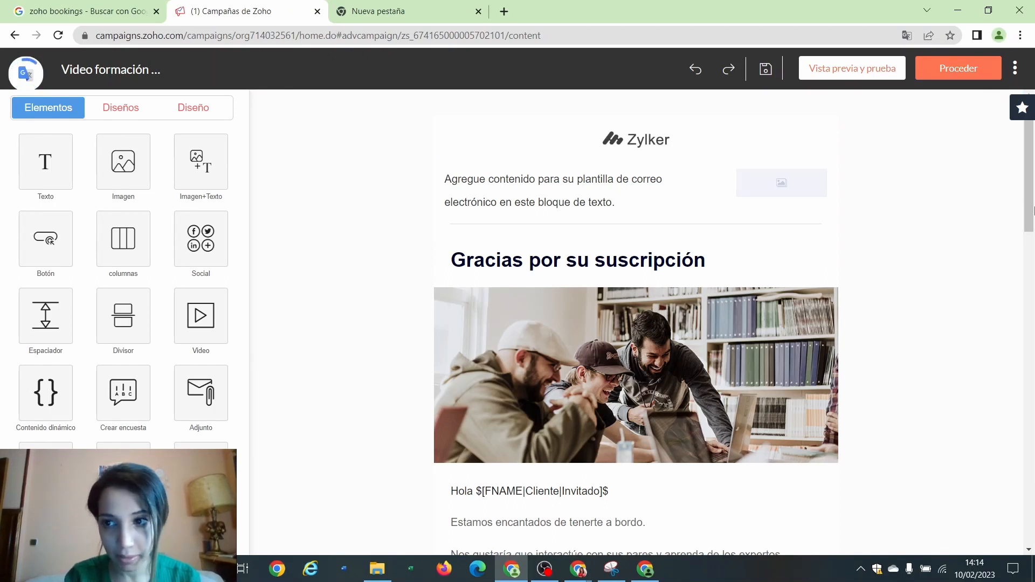
{"action": "scroll", "coordinate": [954, 70], "scroll_direction": "down", "scroll_amount": 6}
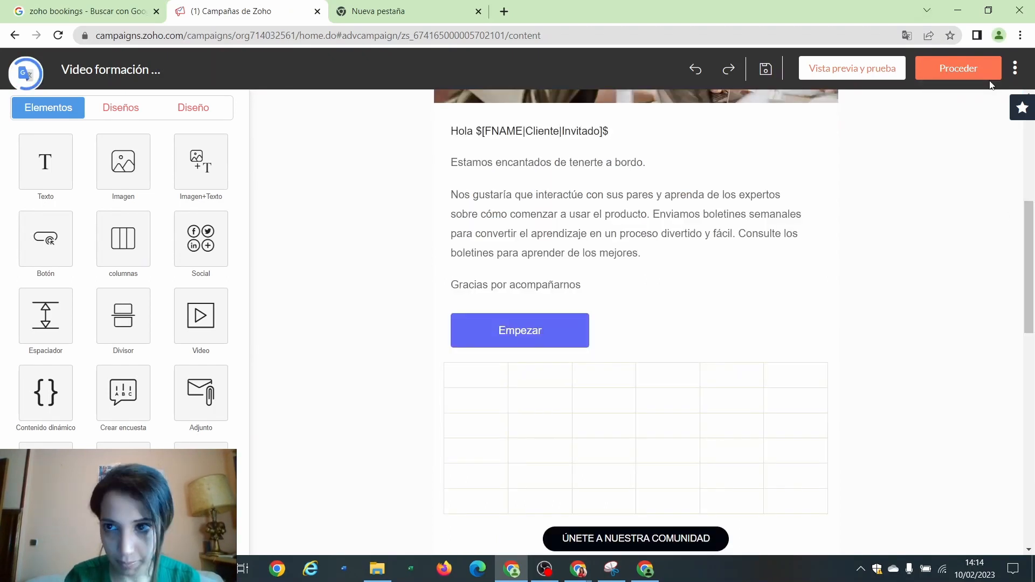
{"action": "left_click", "coordinate": [561, 351]}
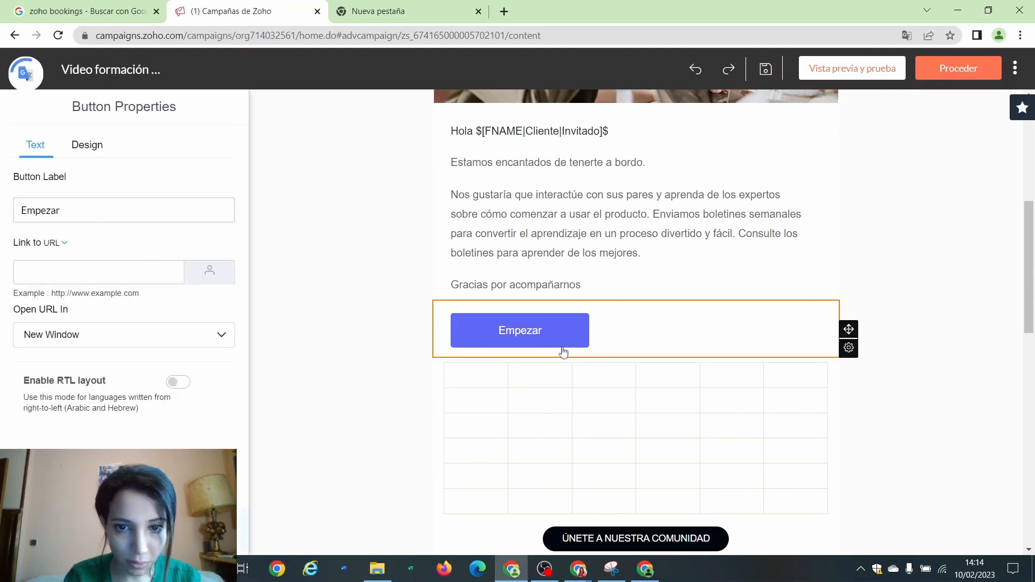
{"action": "left_click", "coordinate": [220, 273]}
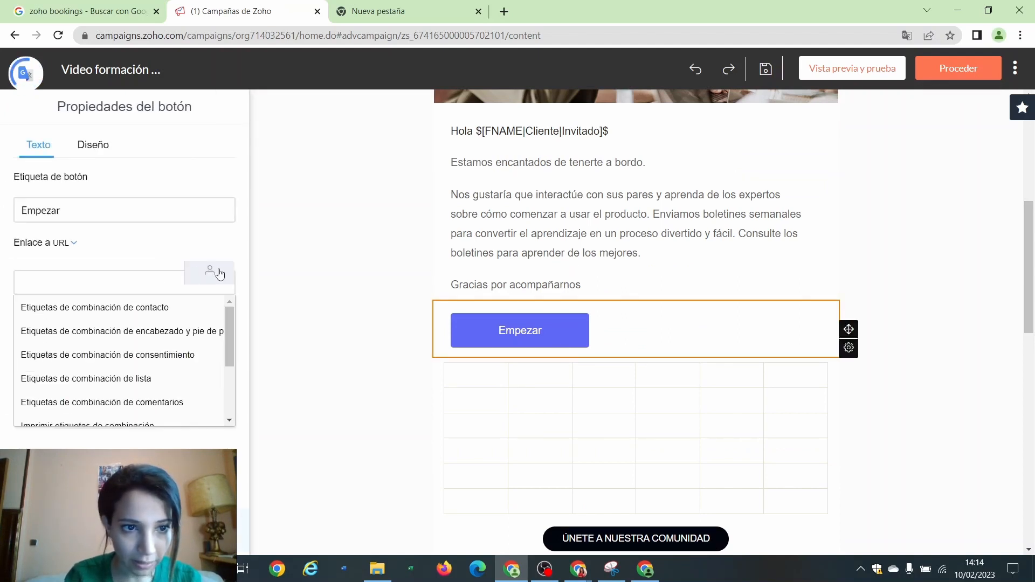
{"action": "left_click", "coordinate": [162, 393]}
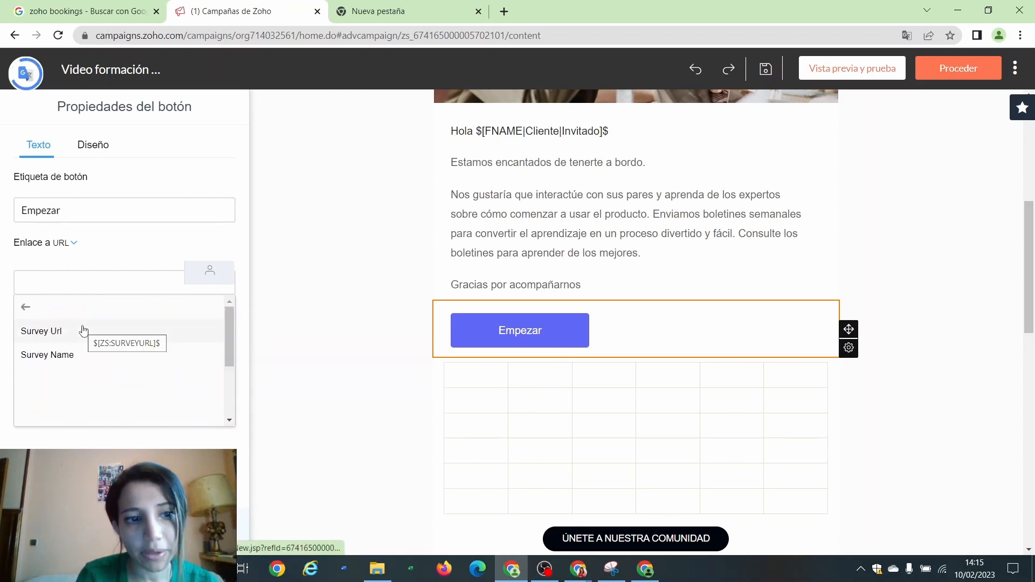
{"action": "left_click", "coordinate": [72, 356]}
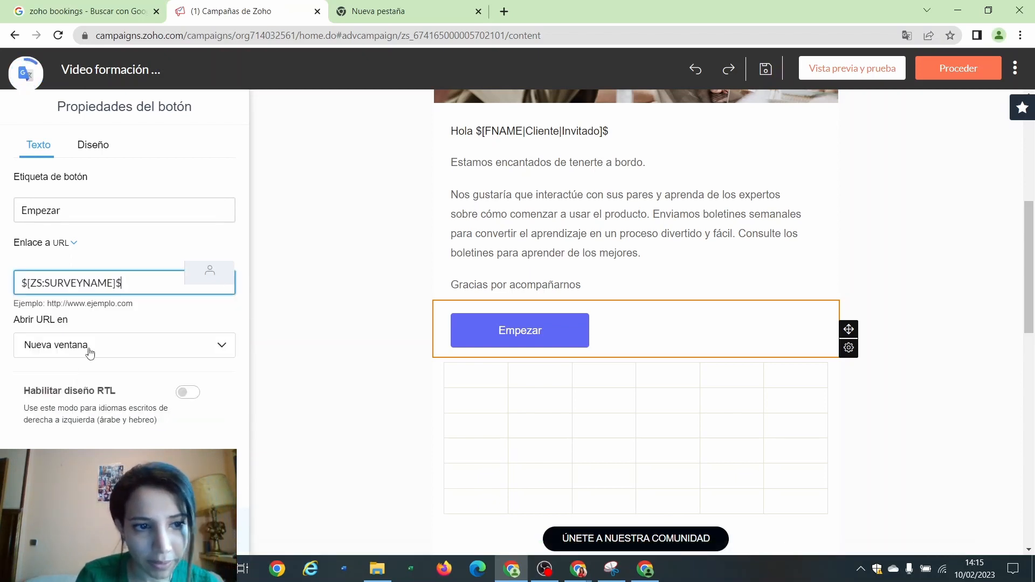
{"action": "left_click", "coordinate": [89, 353]}
{"action": "left_click", "coordinate": [88, 351]}
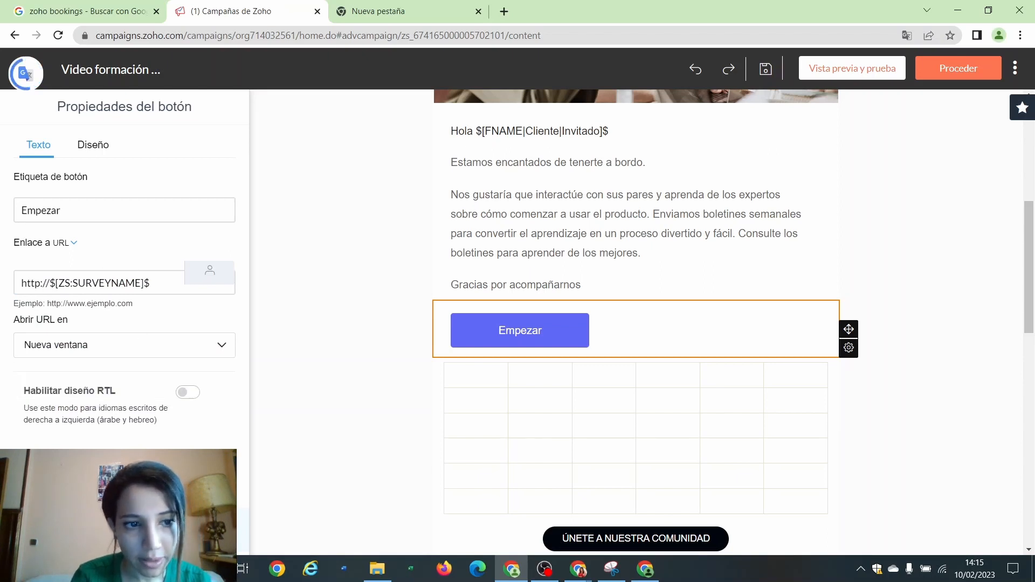
{"action": "left_click", "coordinate": [124, 531]}
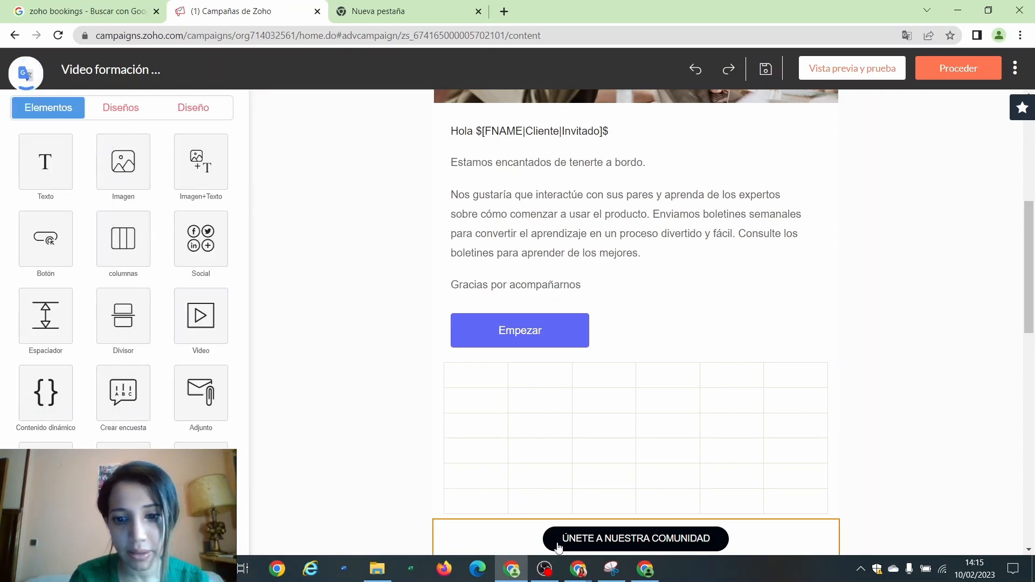
Step: Finish editing the email content and proceed to the campaign's recipients stage
{"action": "scroll", "coordinate": [1028, 203], "scroll_direction": "up", "scroll_amount": 3}
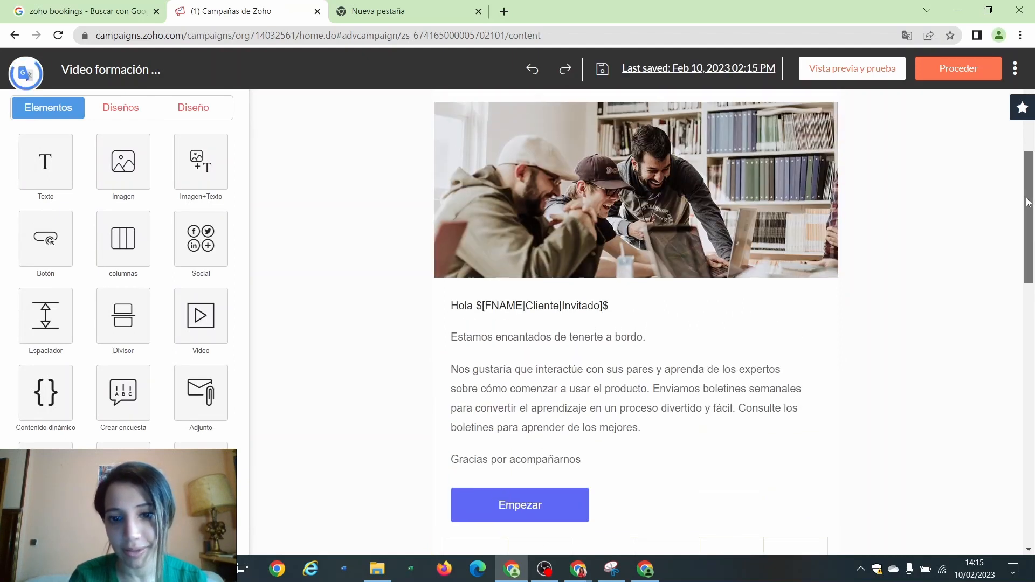
{"action": "scroll", "coordinate": [1024, 183], "scroll_direction": "up", "scroll_amount": 2}
{"action": "scroll", "coordinate": [1018, 135], "scroll_direction": "up", "scroll_amount": 1}
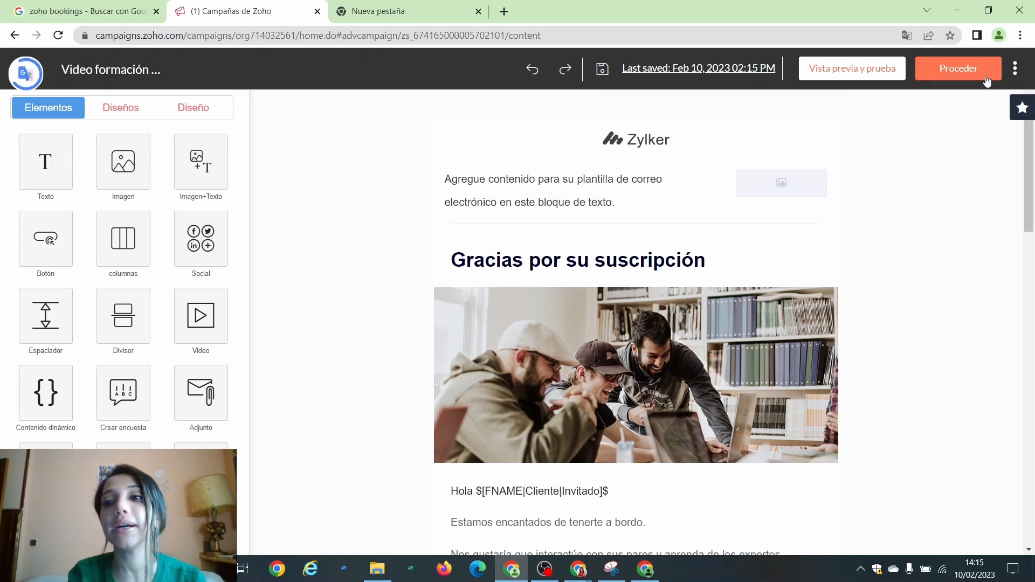
{"action": "left_click", "coordinate": [987, 81]}
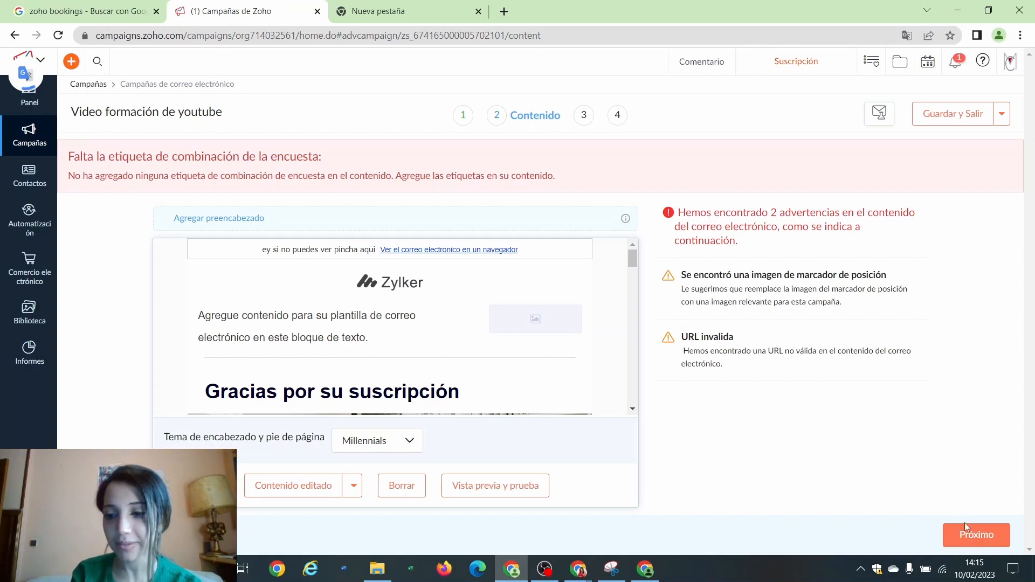
{"action": "left_click", "coordinate": [965, 536]}
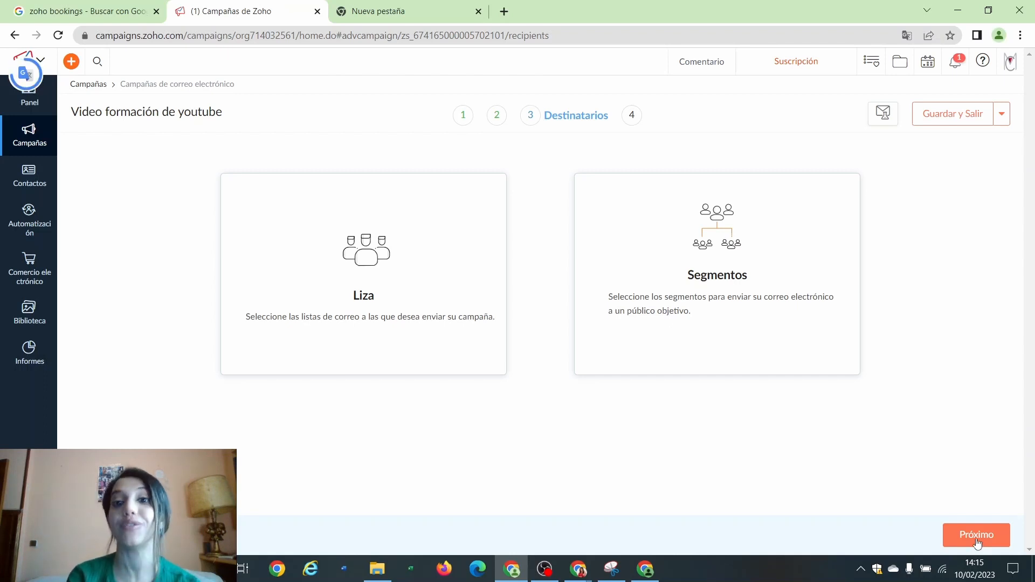
Step: Choose segments as the recipient type, select the segment "TEST 4647378" and save the recipients to continue
{"action": "left_click", "coordinate": [706, 306]}
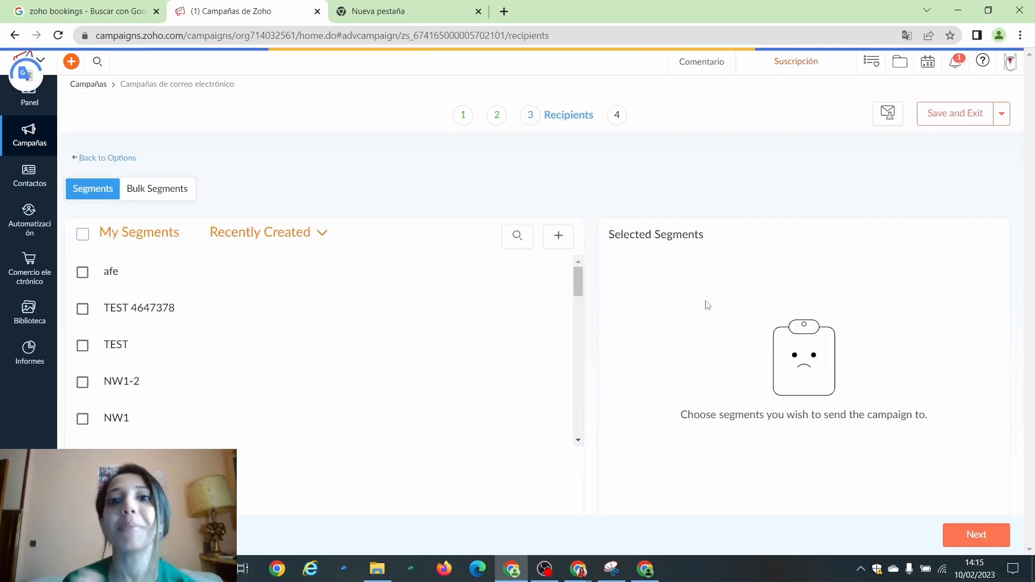
{"action": "left_click", "coordinate": [83, 308]}
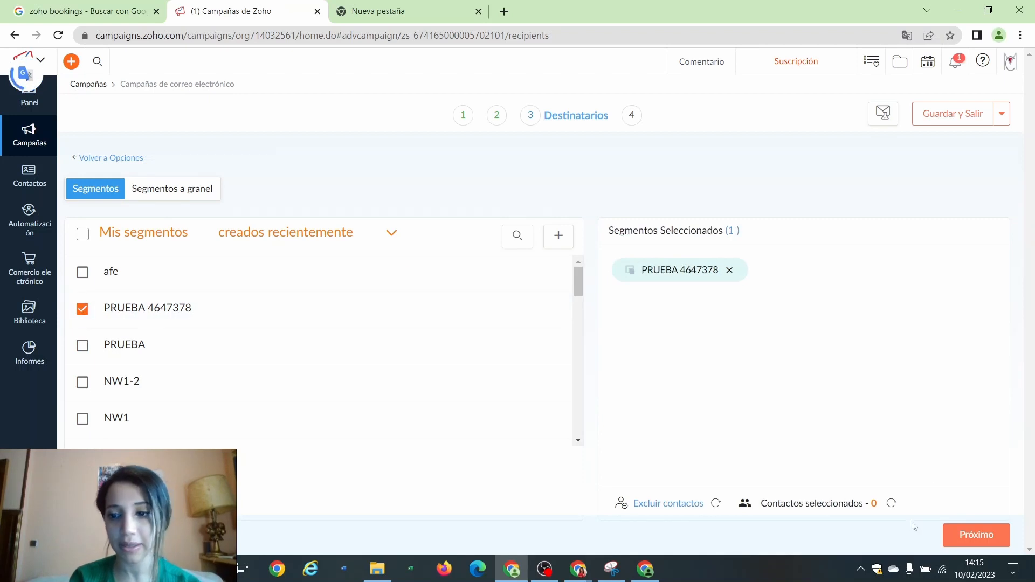
{"action": "left_click", "coordinate": [969, 532]}
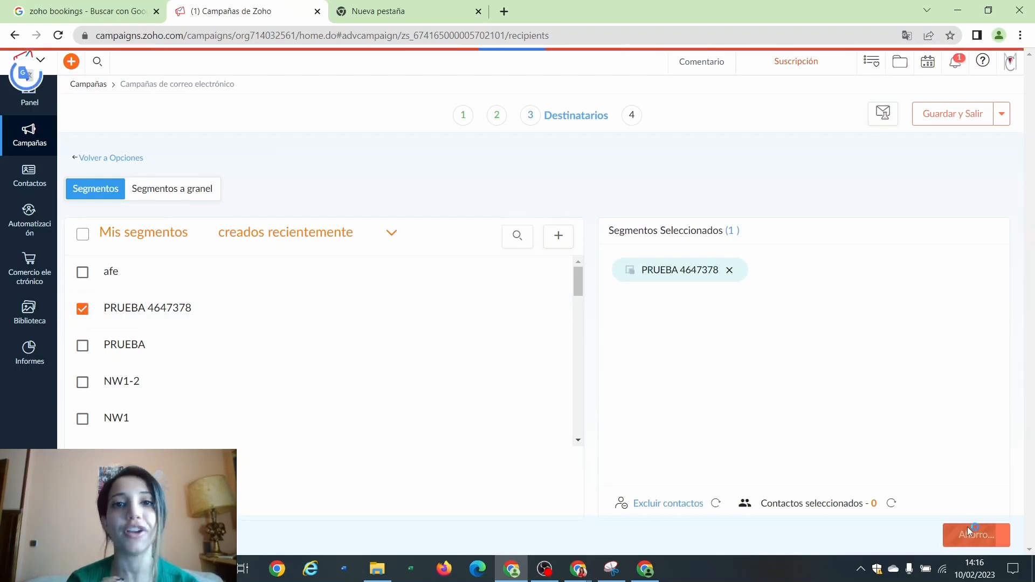